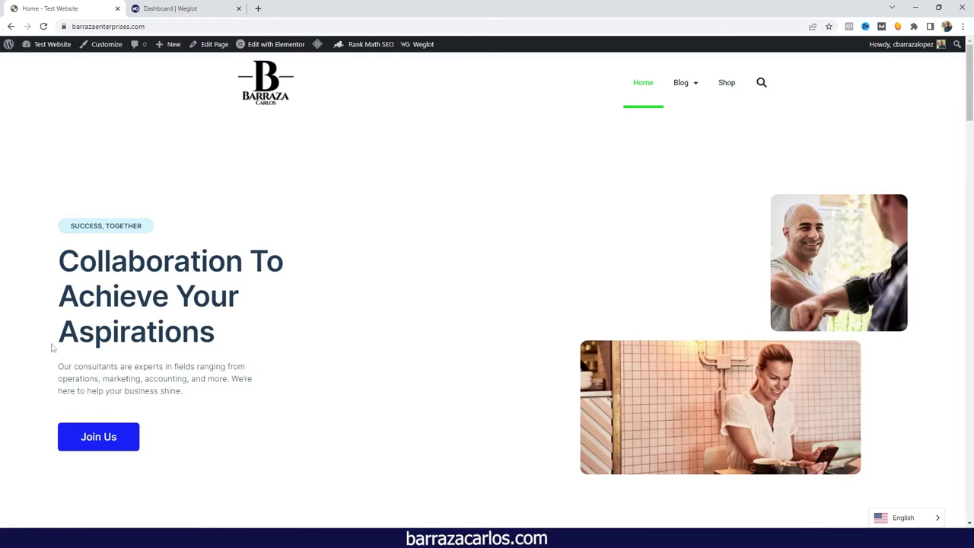
# - Open the site's shop page and the Abominable Hoodie product page
pyautogui.scroll(-6, 265, 320)
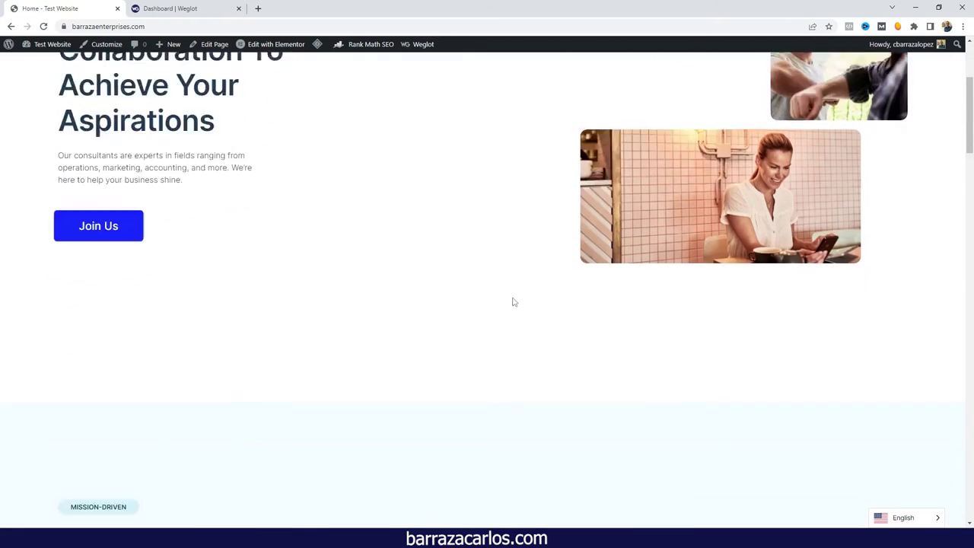
pyautogui.scroll(6, 617, 306)
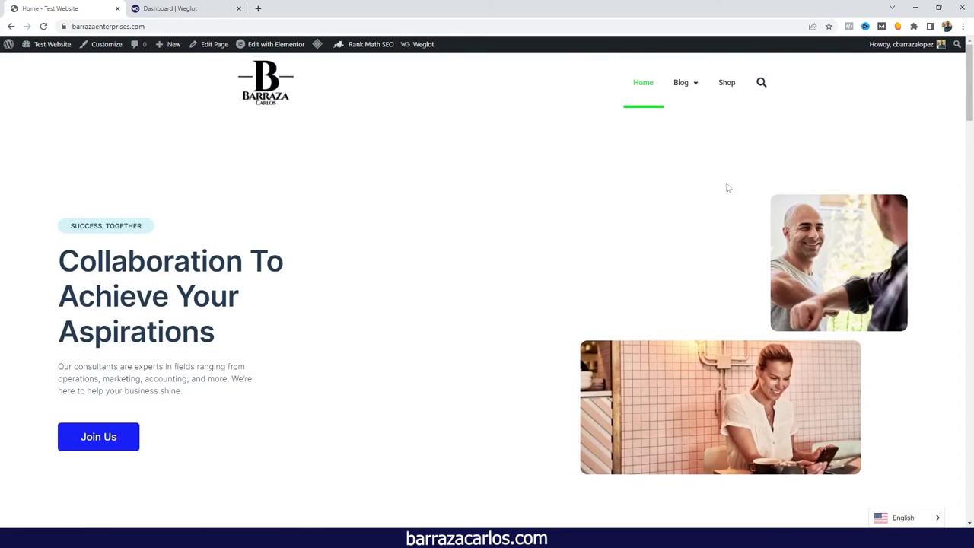
pyautogui.click(729, 85)
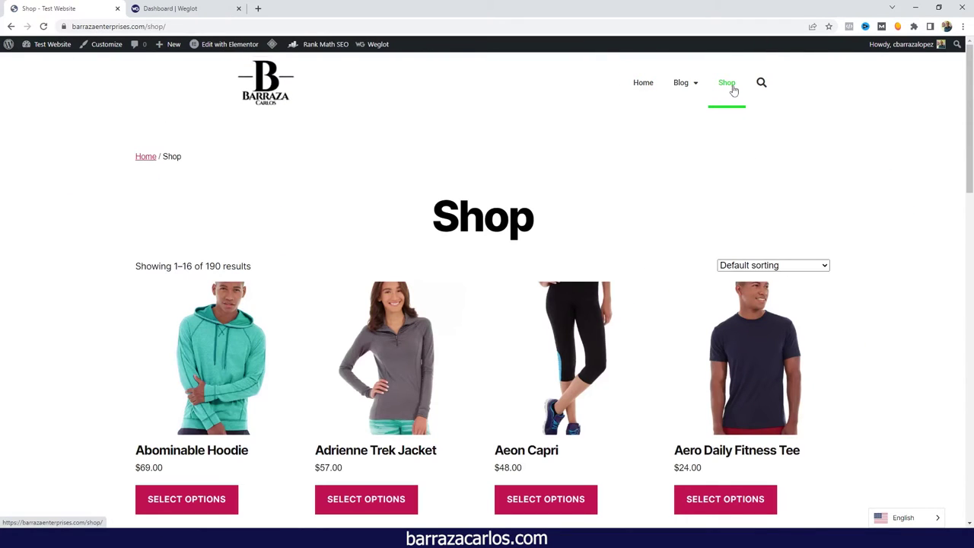
pyautogui.scroll(-2, 378, 152)
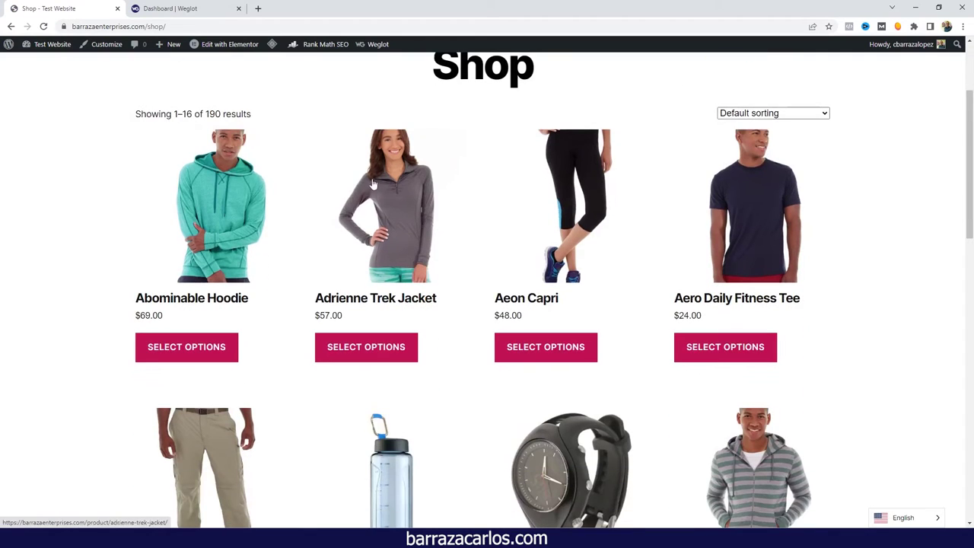
pyautogui.click(239, 202)
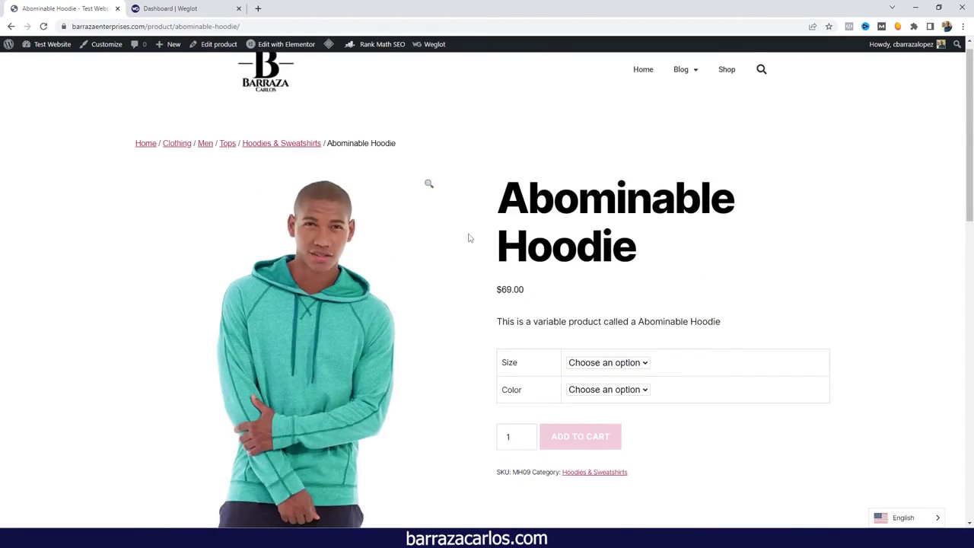
# - Look over the Abominable Hoodie description, then return to the site homepage
pyautogui.scroll(-3, 467, 344)
pyautogui.scroll(-3, 468, 343)
pyautogui.moveTo(263, 456); pyautogui.dragTo(137, 275)
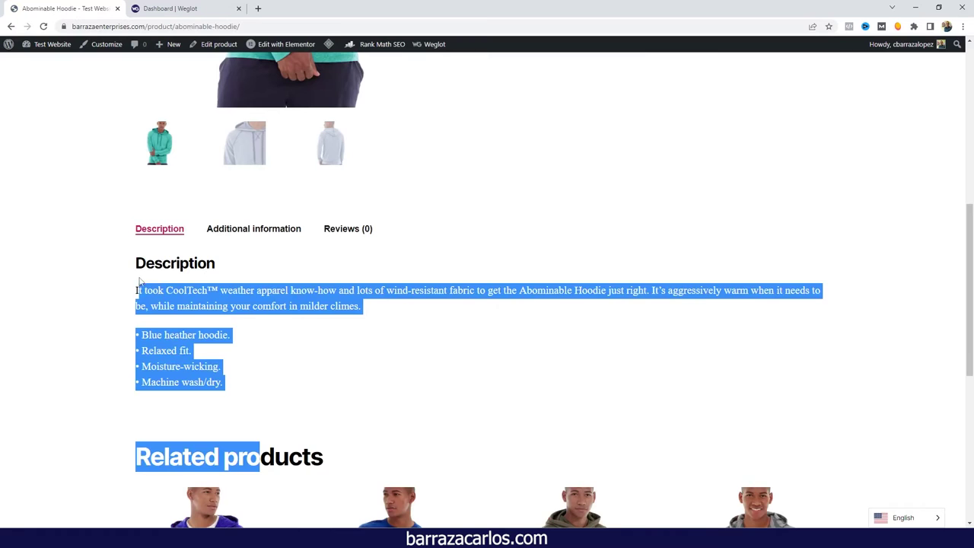
pyautogui.click(137, 275)
pyautogui.scroll(8, 274, 301)
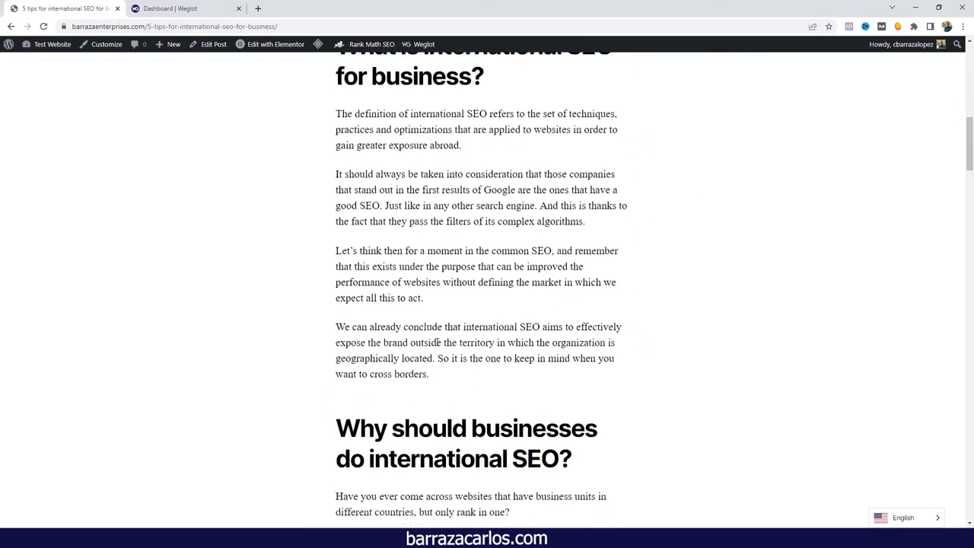
pyautogui.scroll(5, 424, 326)
pyautogui.scroll(10, 424, 326)
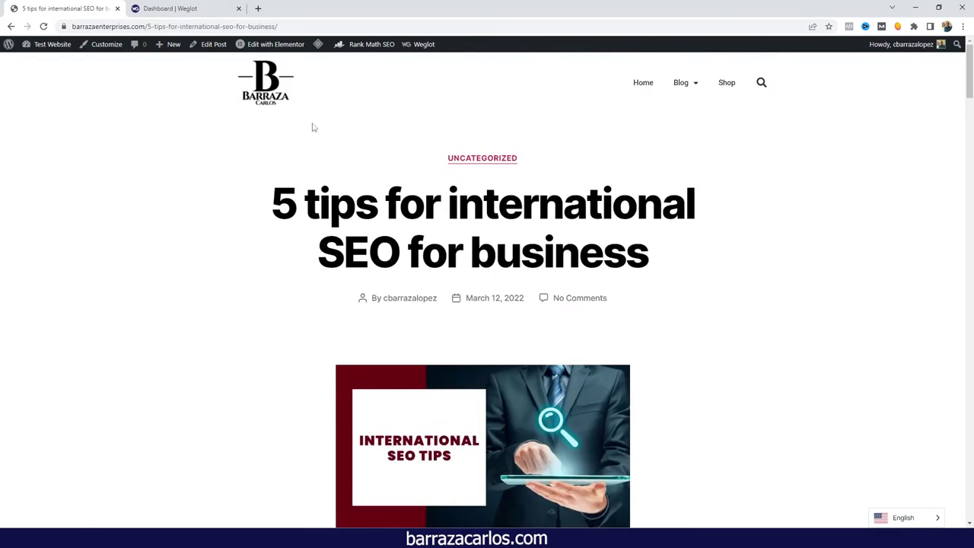
pyautogui.click(289, 47)
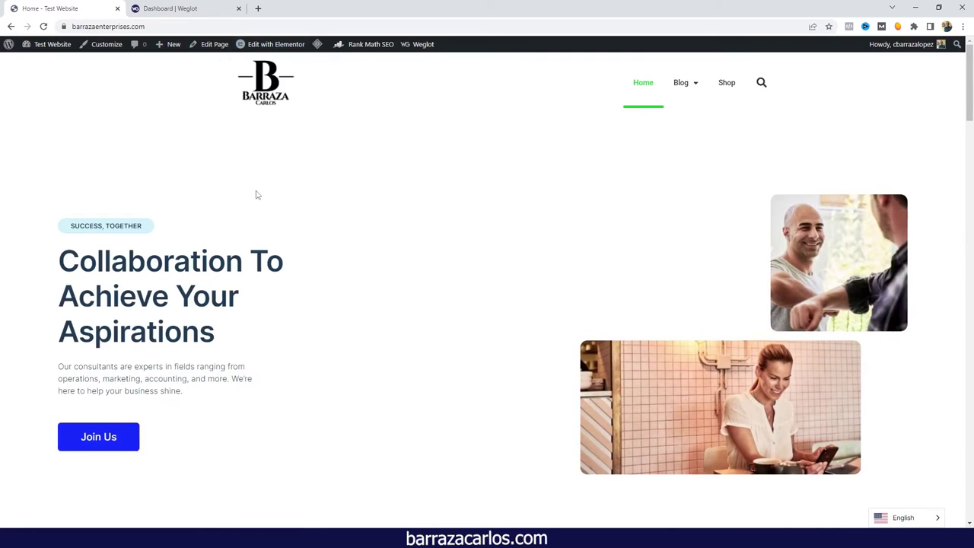
# - In the admin dashboard, search Plugins > Add New for 'weglot', then go to Weglot's settings
pyautogui.moveTo(54, 44)
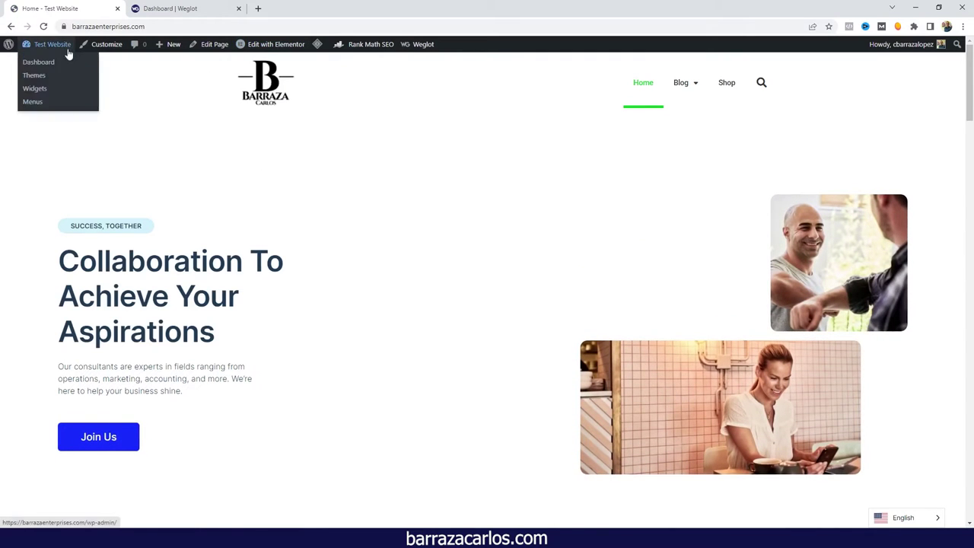
pyautogui.click(52, 65)
pyautogui.moveTo(53, 369)
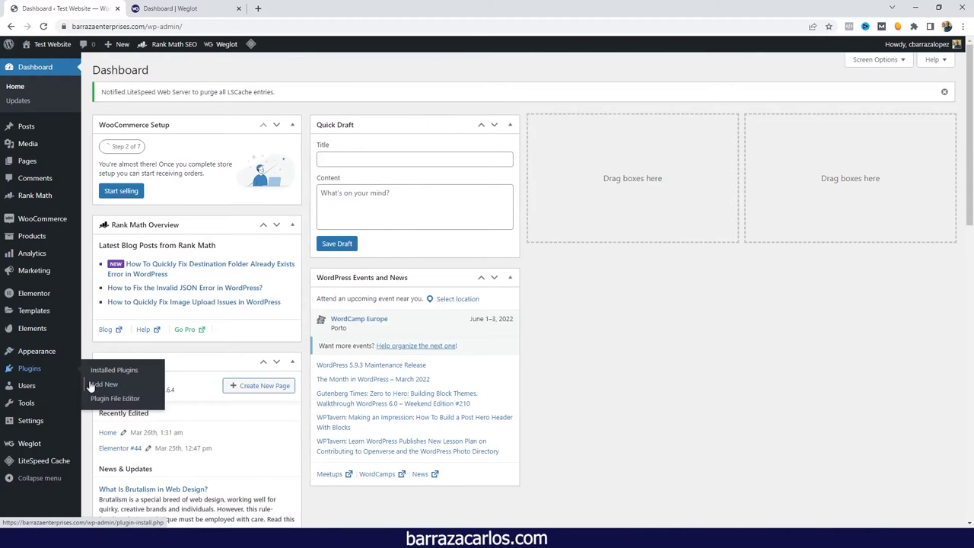
pyautogui.click(95, 383)
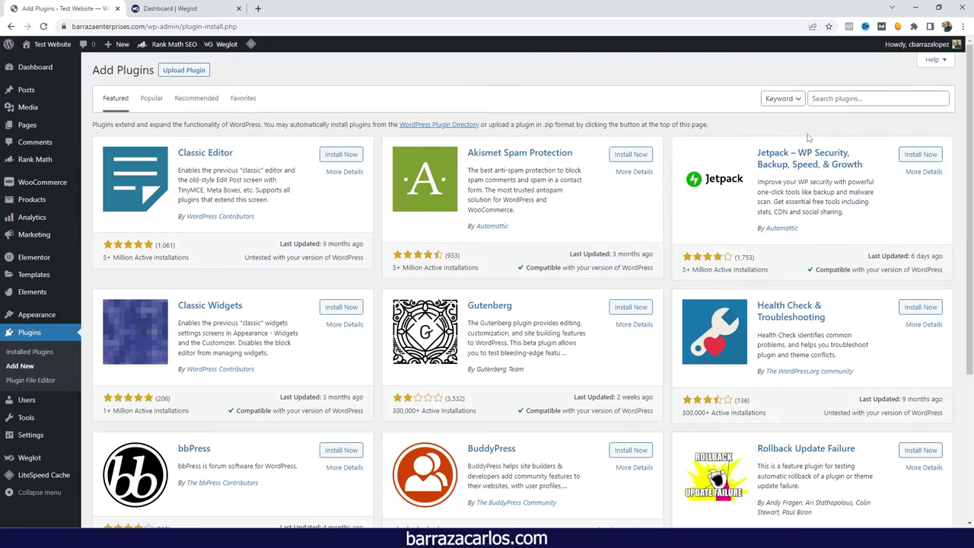
pyautogui.click(827, 99)
pyautogui.write('weglot')
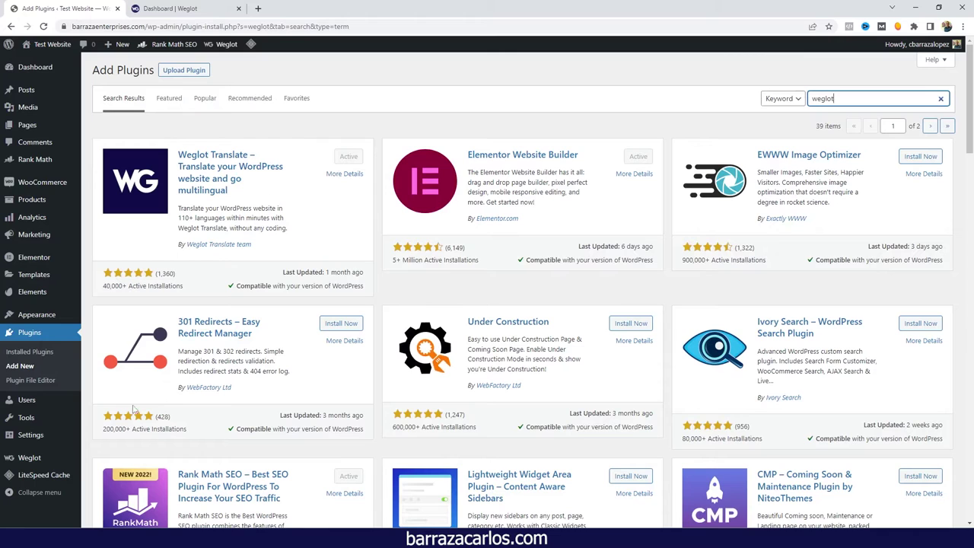
pyautogui.click(23, 457)
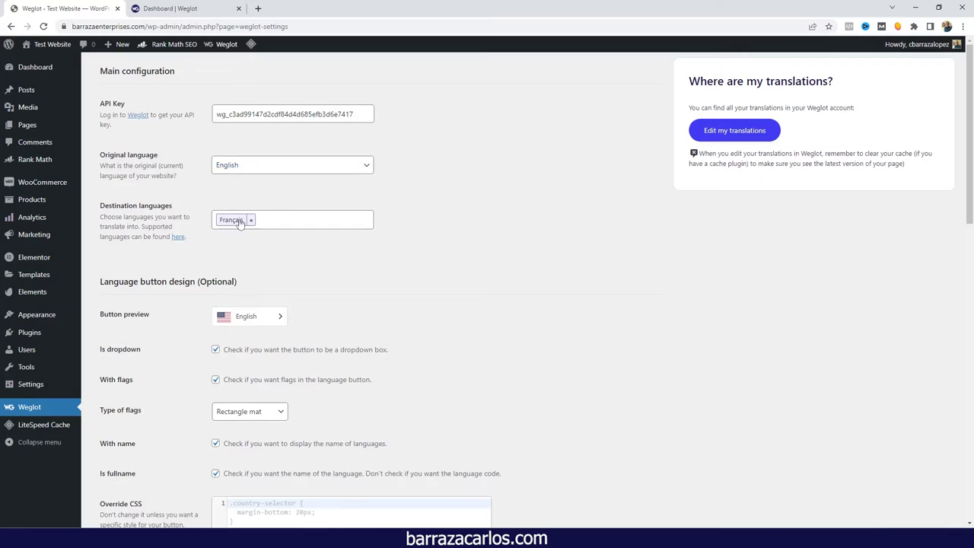
pyautogui.click(267, 224)
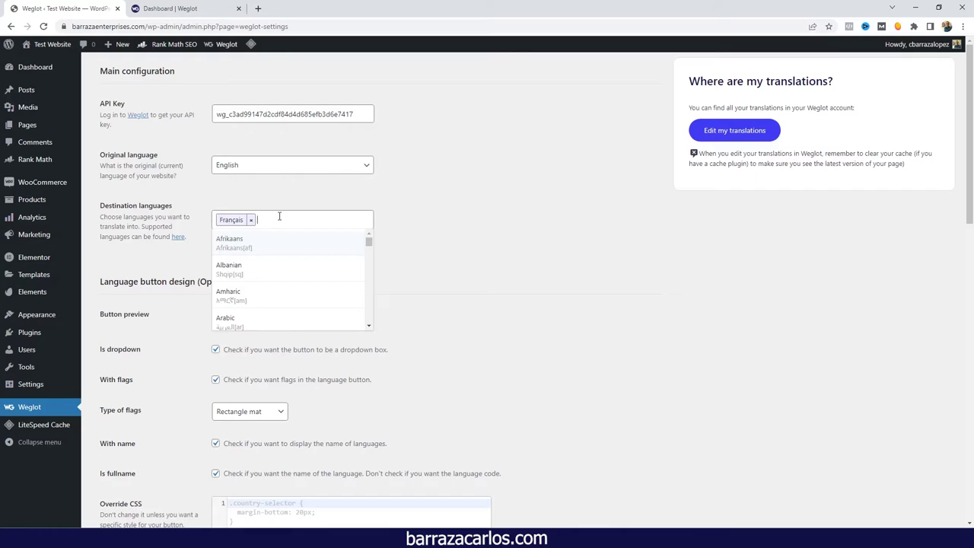
pyautogui.click(388, 203)
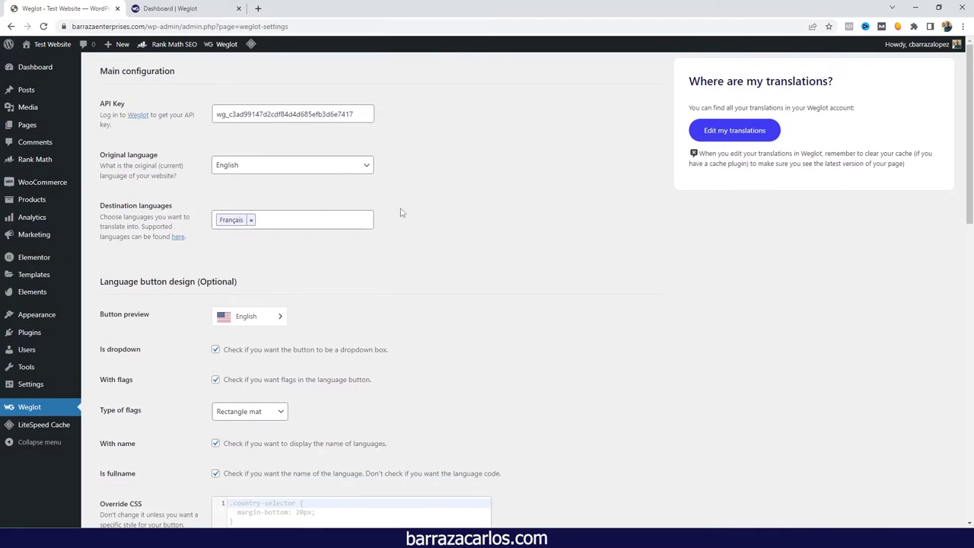
pyautogui.scroll(-2, 249, 230)
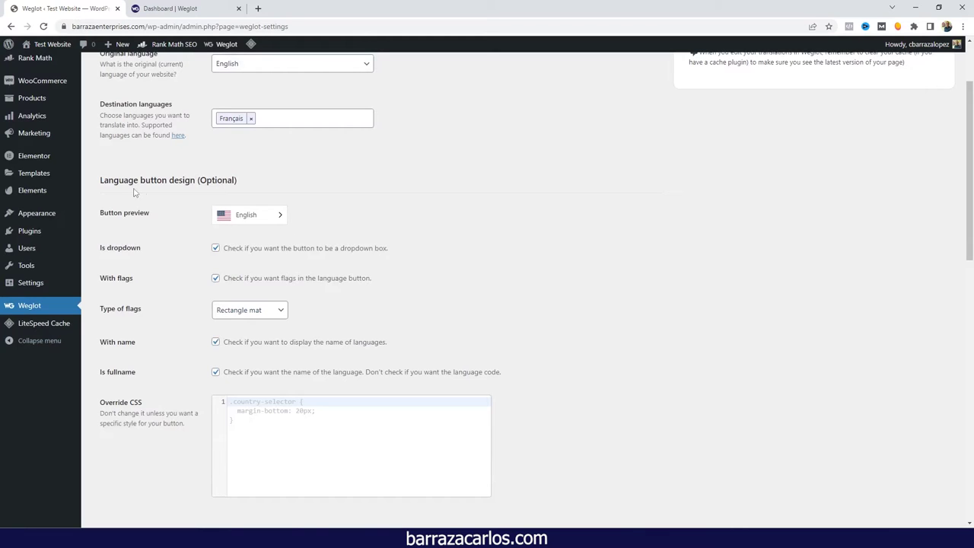
pyautogui.scroll(-4, 220, 198)
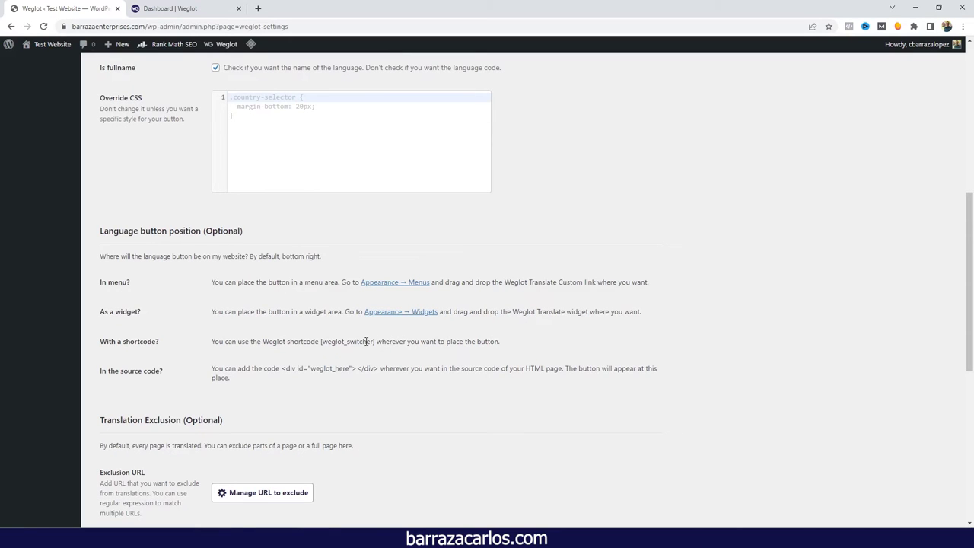
pyautogui.scroll(5, 366, 341)
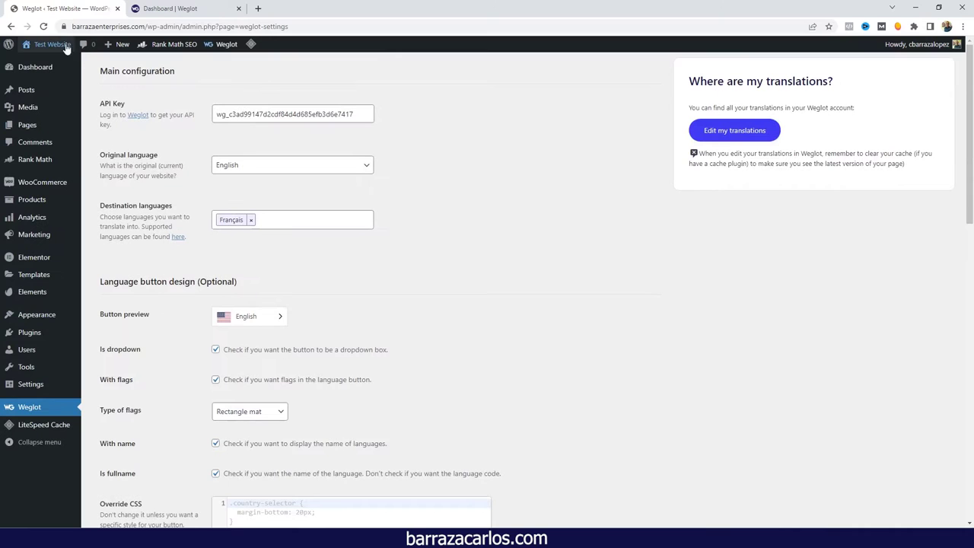
# - Open the live site in a new tab and switch the homepage to French
pyautogui.rightClick(57, 60)
pyautogui.click(80, 65)
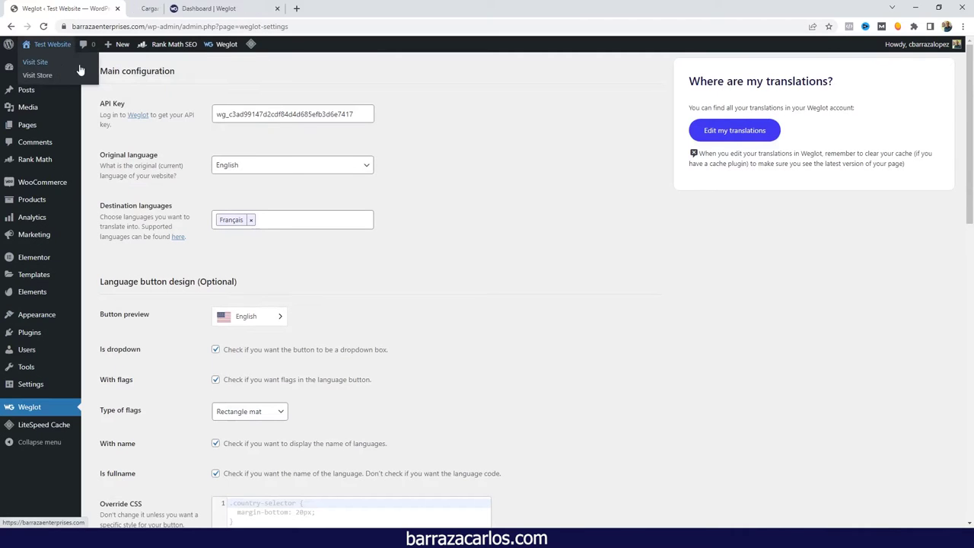
pyautogui.click(152, 8)
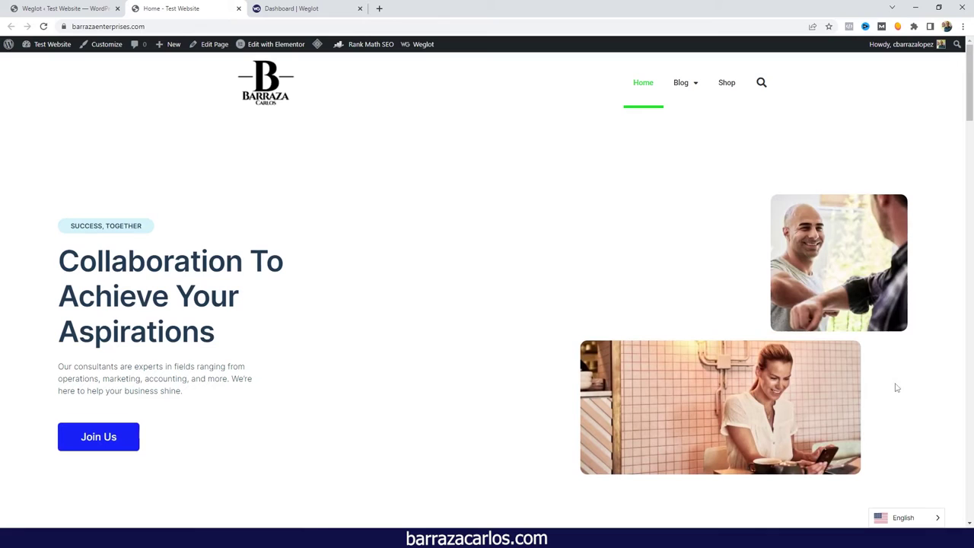
pyautogui.moveTo(898, 518)
pyautogui.click(899, 505)
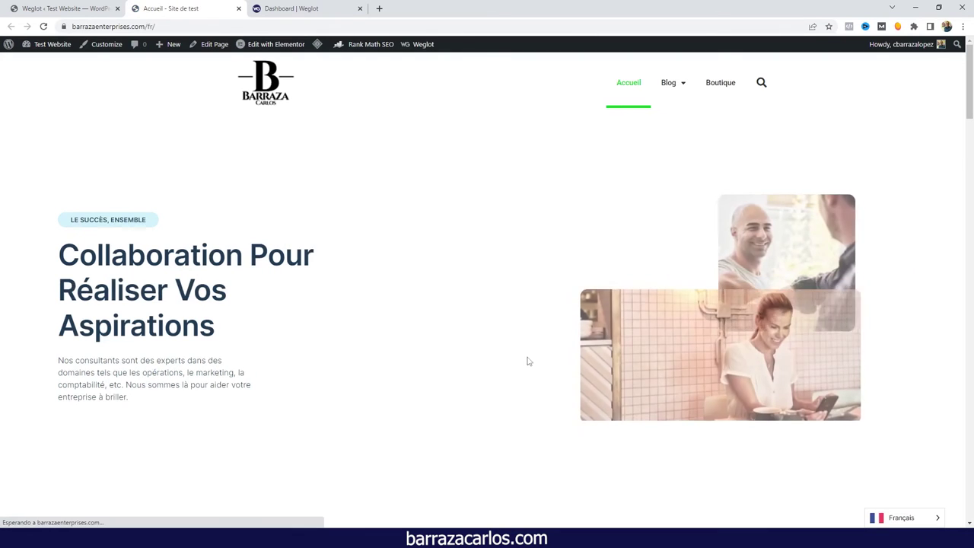
# - Open and scroll through the French international SEO tips blog post
pyautogui.moveTo(666, 82)
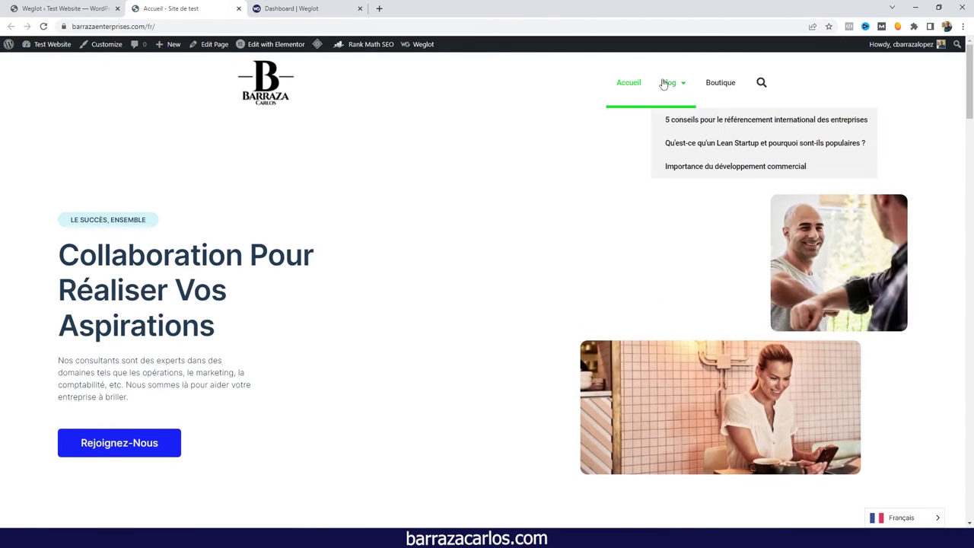
pyautogui.click(686, 123)
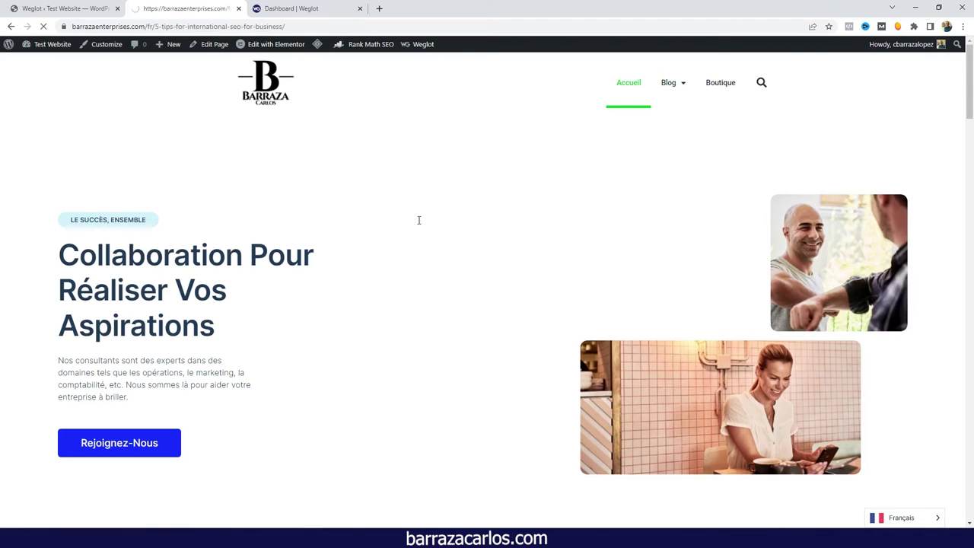
pyautogui.scroll(-5, 442, 239)
pyautogui.scroll(-15, 463, 211)
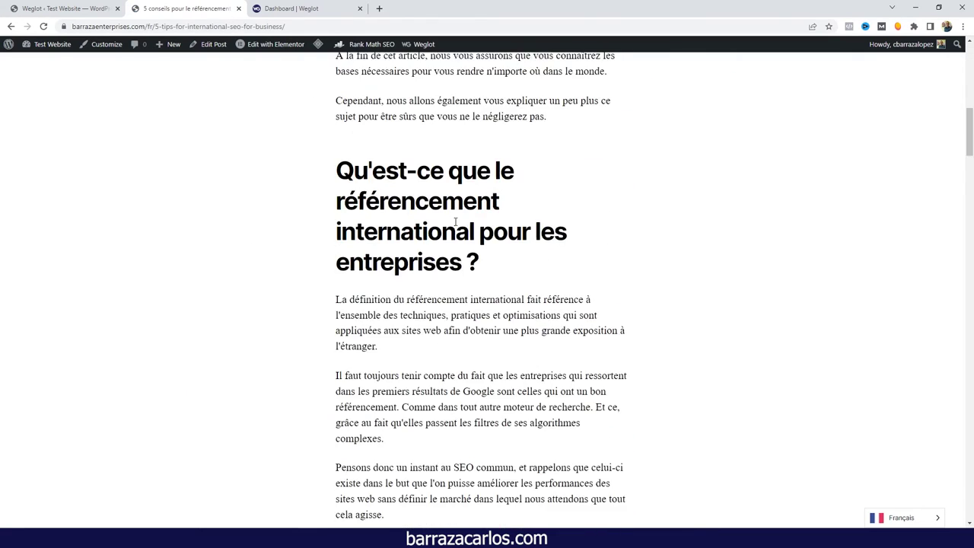
pyautogui.scroll(-5, 494, 269)
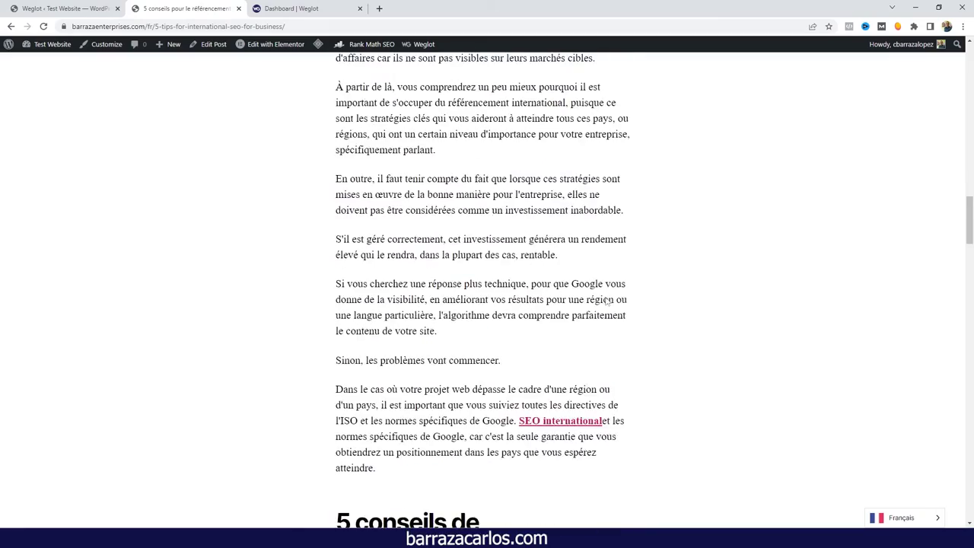
pyautogui.moveTo(970, 240); pyautogui.dragTo(970, 74)
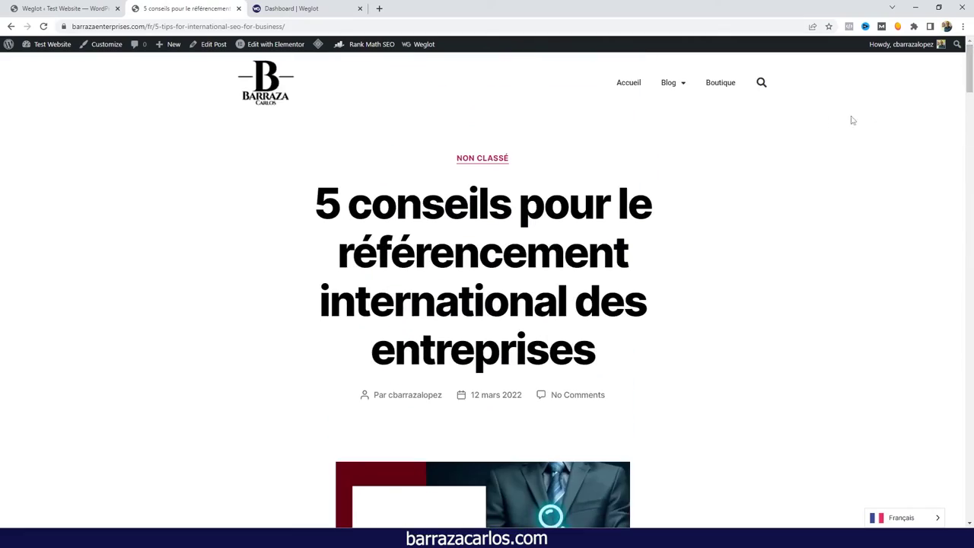
# - Open the French Lean Startup post and switch it to English
pyautogui.moveTo(692, 94)
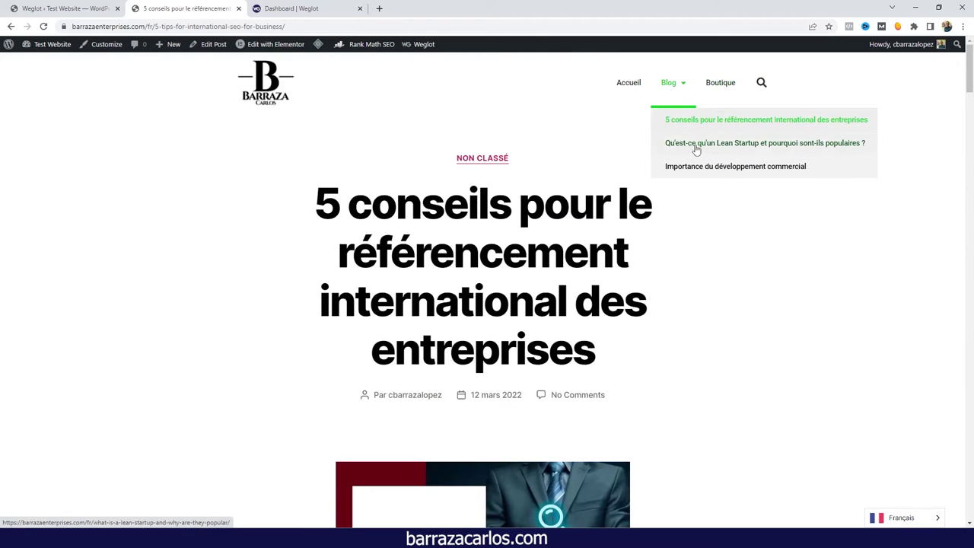
pyautogui.click(695, 149)
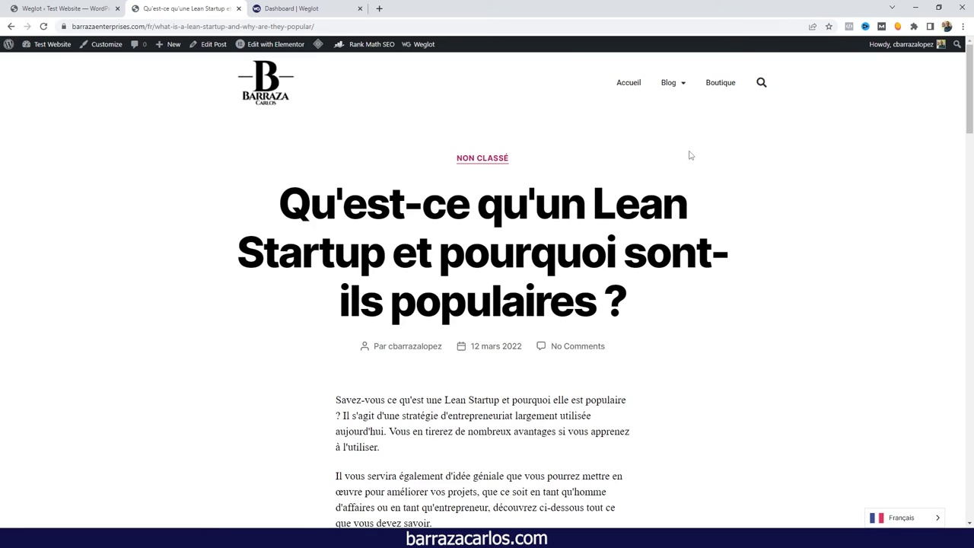
pyautogui.scroll(-2, 538, 369)
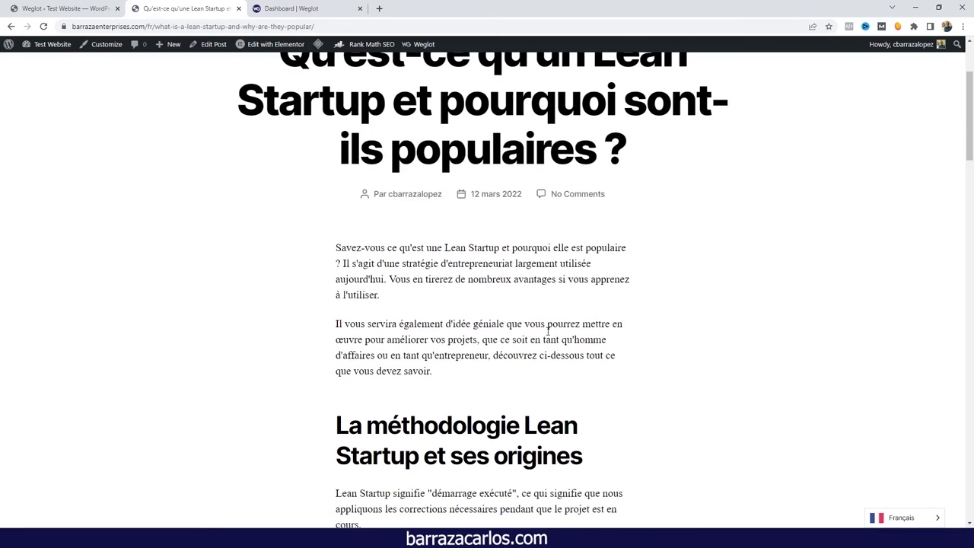
pyautogui.moveTo(890, 515)
pyautogui.click(892, 497)
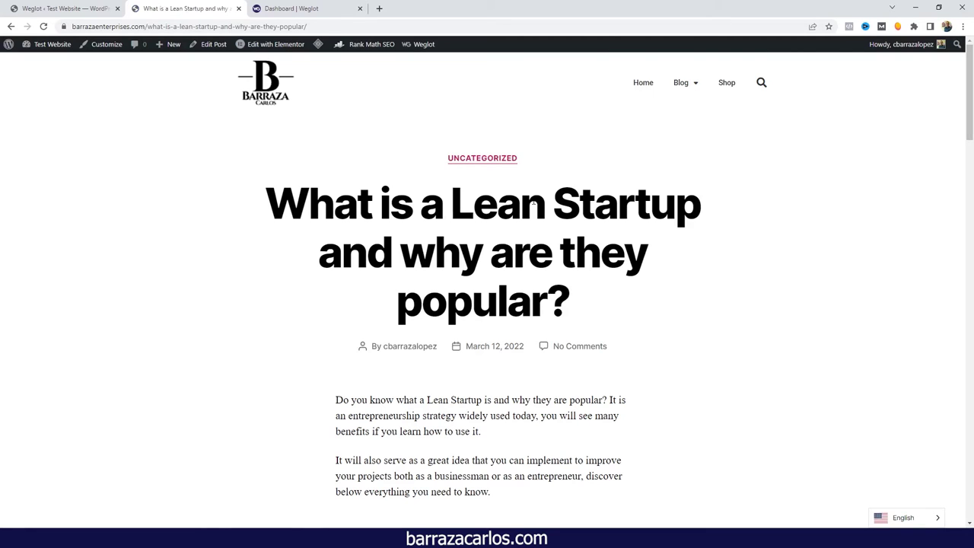
# - Add Spanish to Weglot's translation languages alongside French, then go back to the Lean Startup post tab
pyautogui.click(253, 8)
pyautogui.click(581, 248)
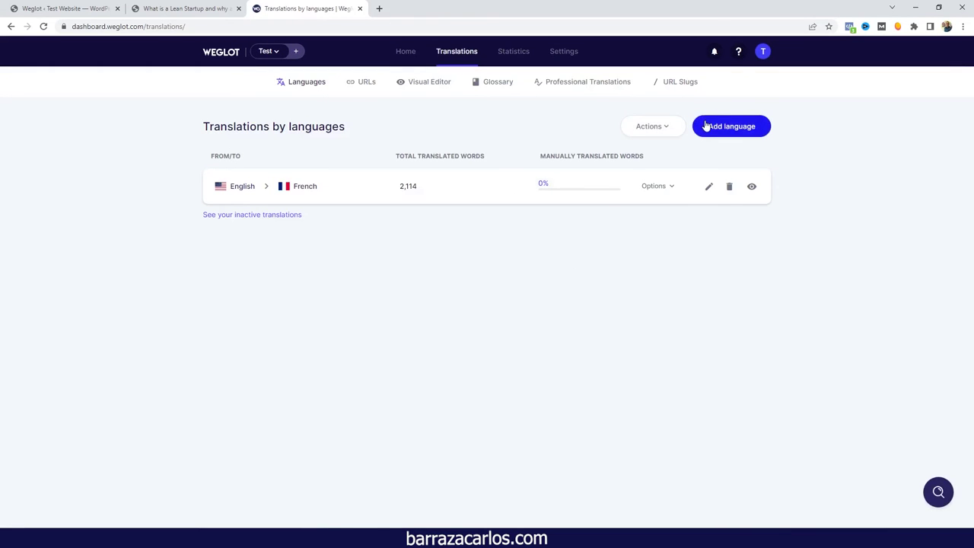
pyautogui.click(706, 126)
pyautogui.click(512, 263)
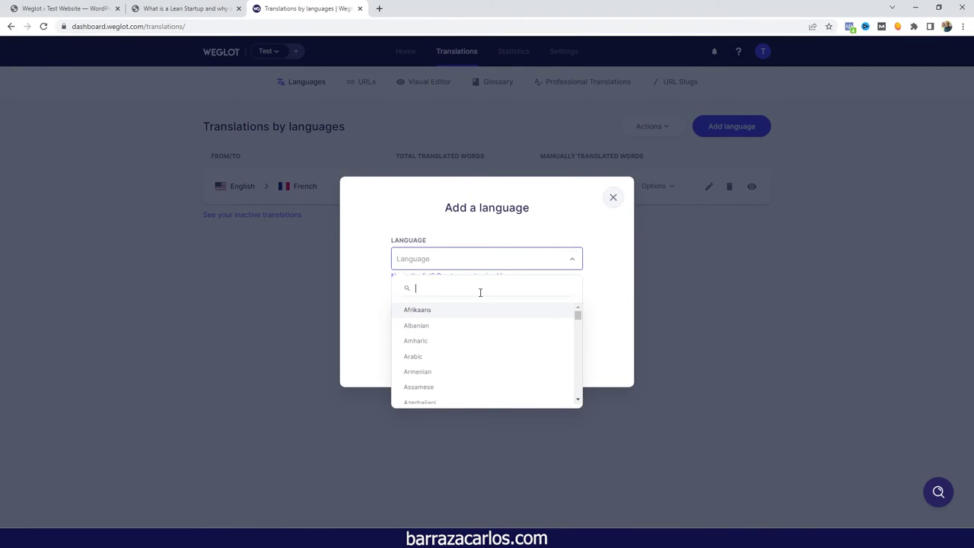
pyautogui.write('spani')
pyautogui.click(437, 308)
pyautogui.click(484, 354)
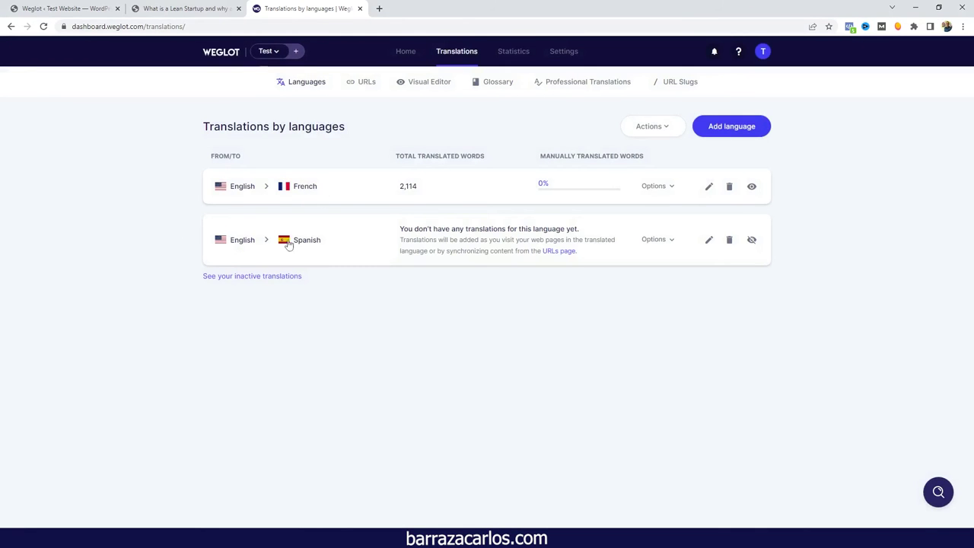
pyautogui.click(199, 9)
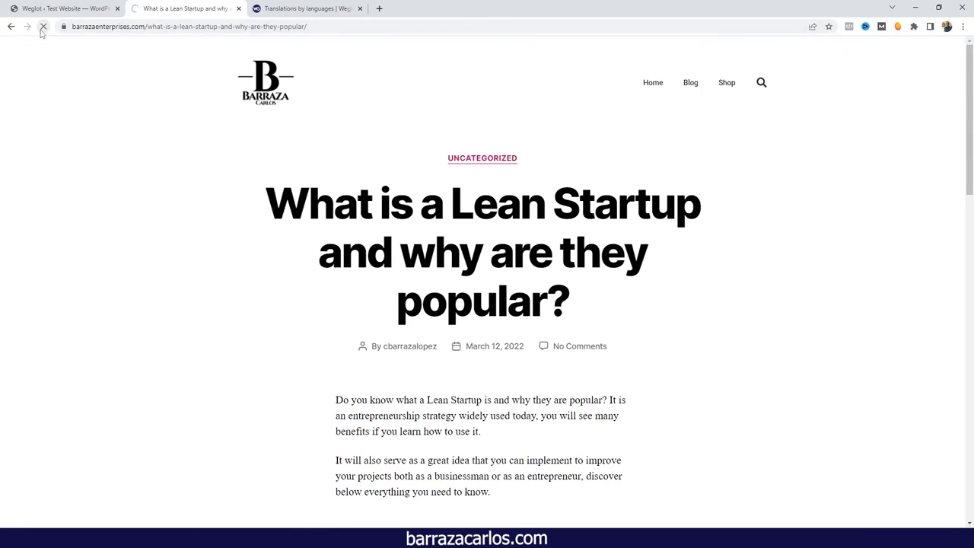
# - Switch the Lean Startup post to Español, review it, then open the Tienda shop page
pyautogui.click(887, 520)
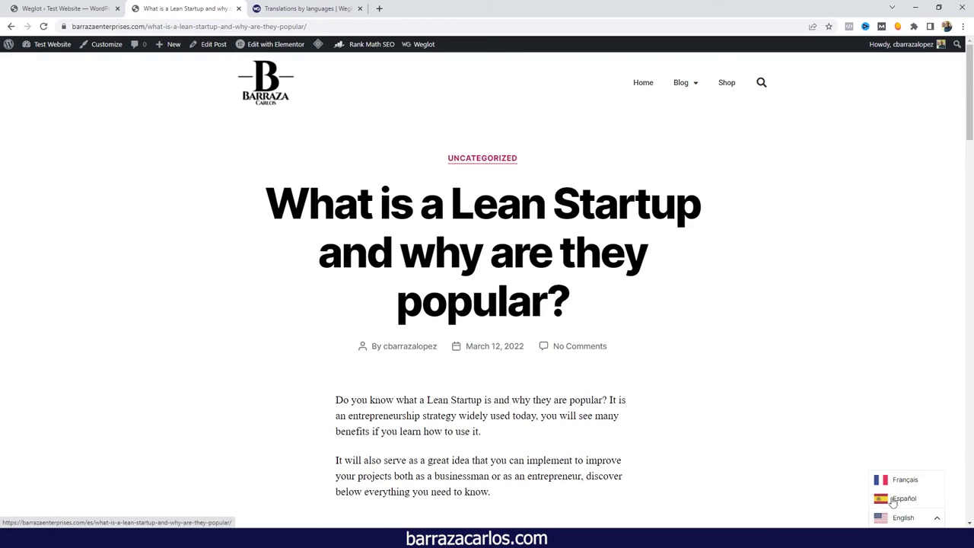
pyautogui.click(893, 504)
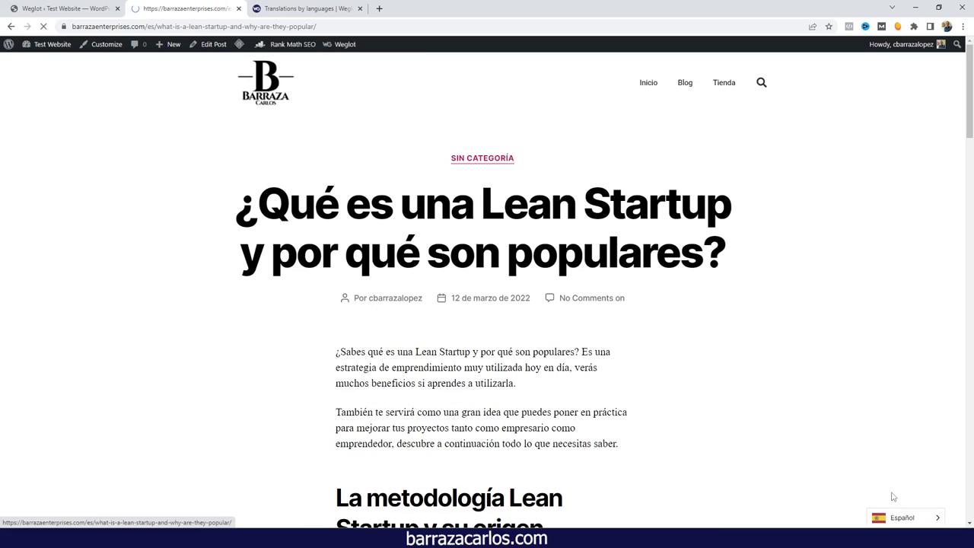
pyautogui.scroll(-3, 545, 392)
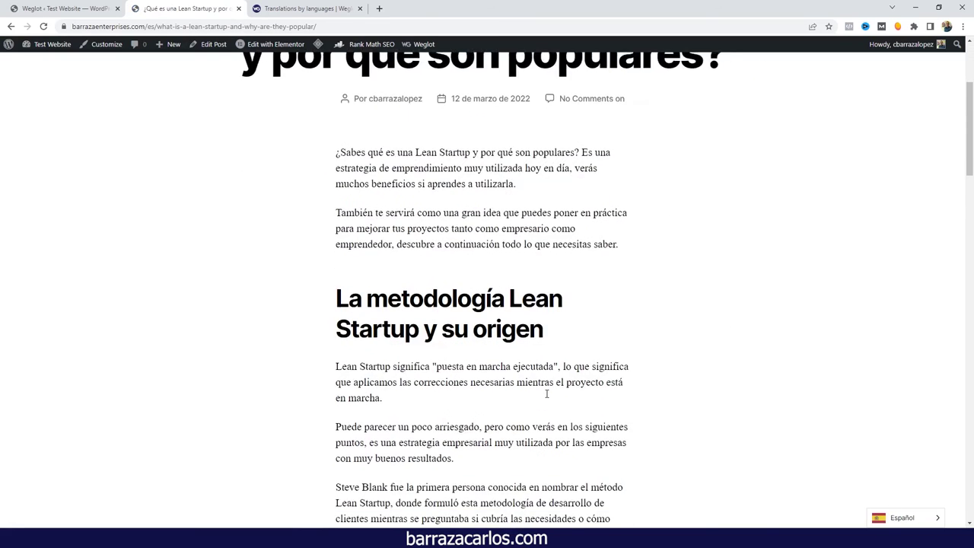
pyautogui.scroll(3, 544, 395)
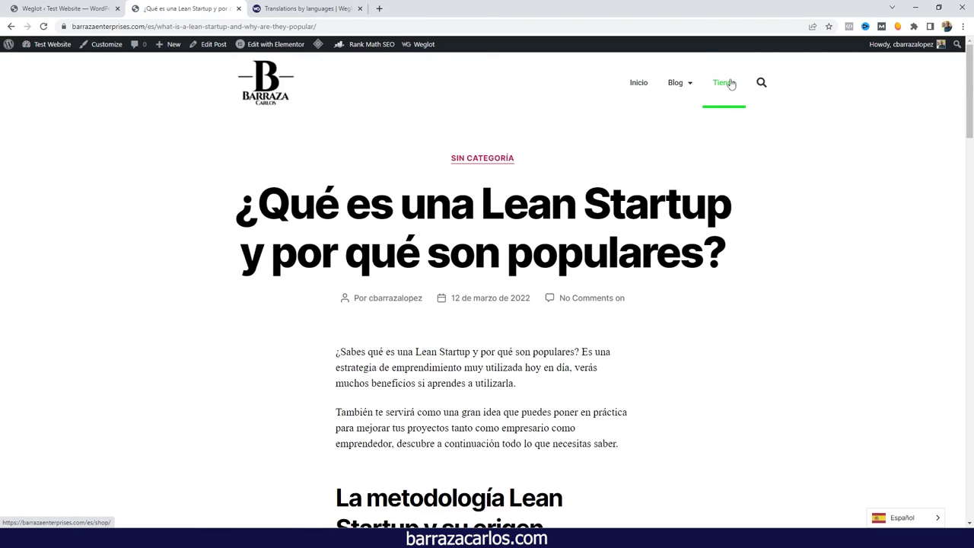
pyautogui.click(731, 83)
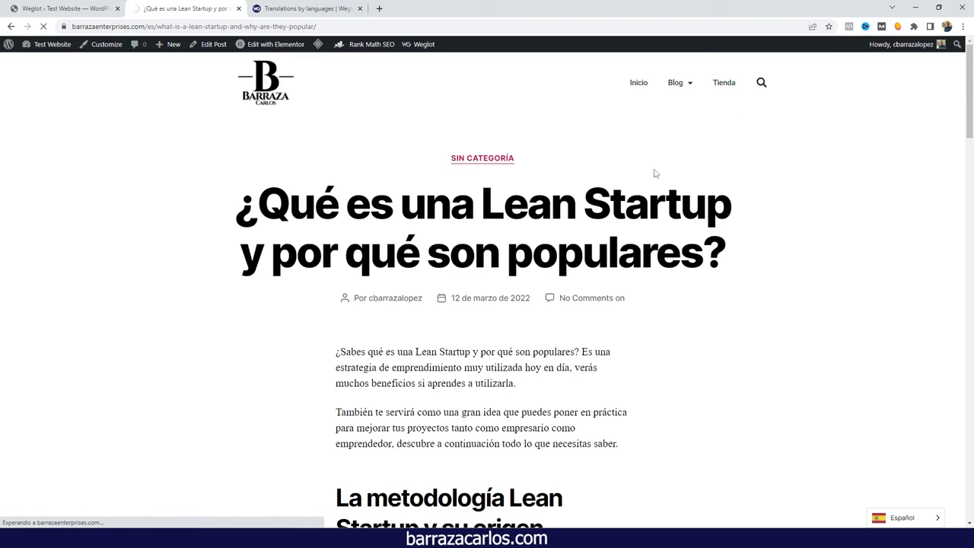
# - Check the Spanish Arcadio Gym Short product page and its translated description, then return home
pyautogui.scroll(-3, 403, 282)
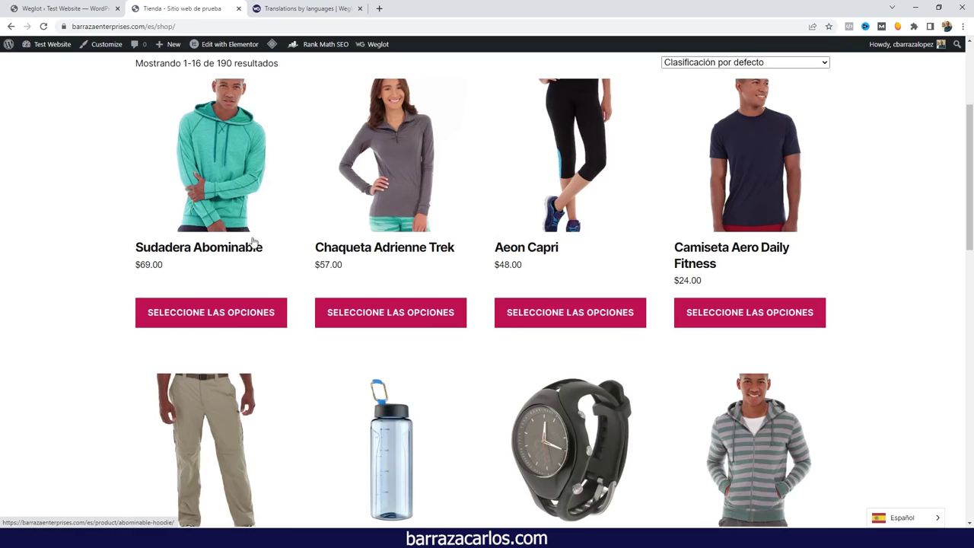
pyautogui.scroll(-6, 244, 247)
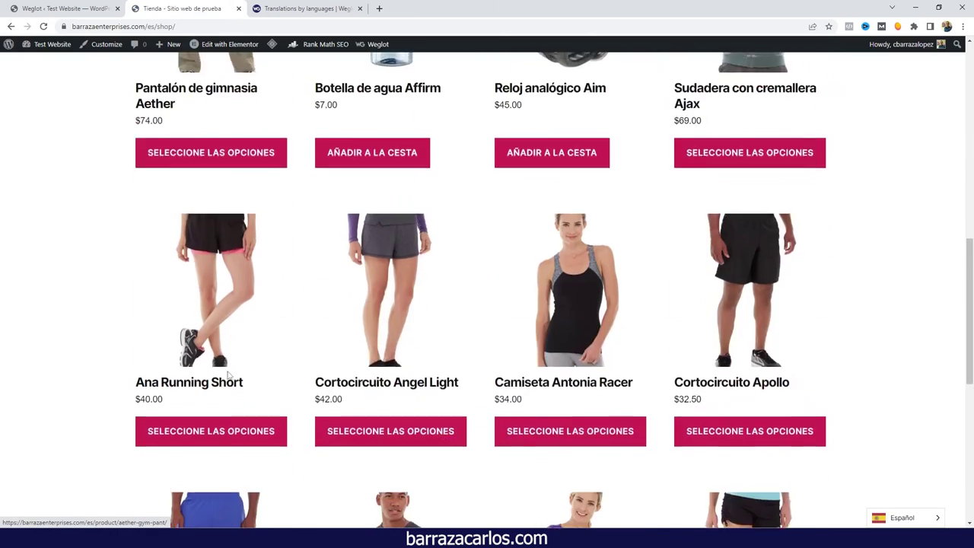
pyautogui.scroll(-3, 228, 373)
pyautogui.click(458, 386)
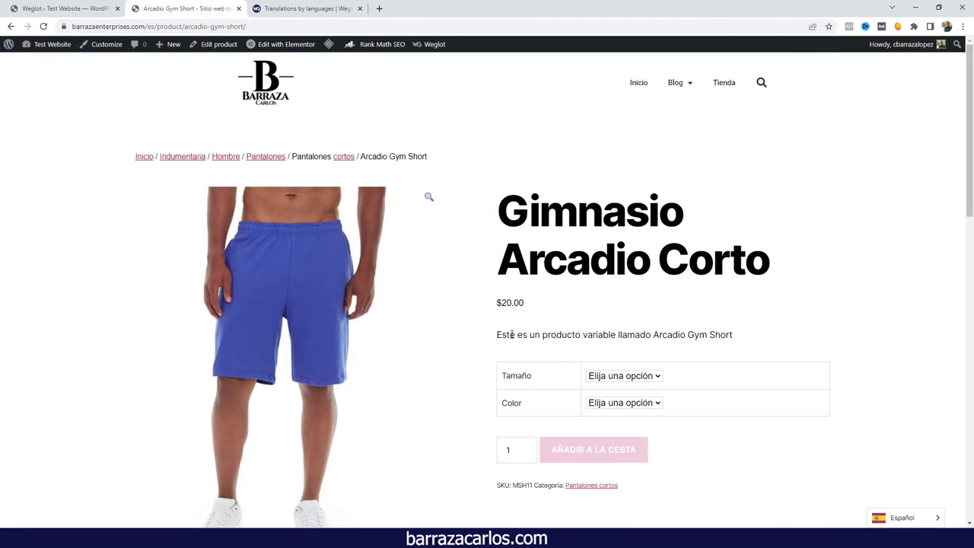
pyautogui.moveTo(502, 335); pyautogui.dragTo(708, 335)
pyautogui.click(708, 335)
pyautogui.scroll(-5, 528, 343)
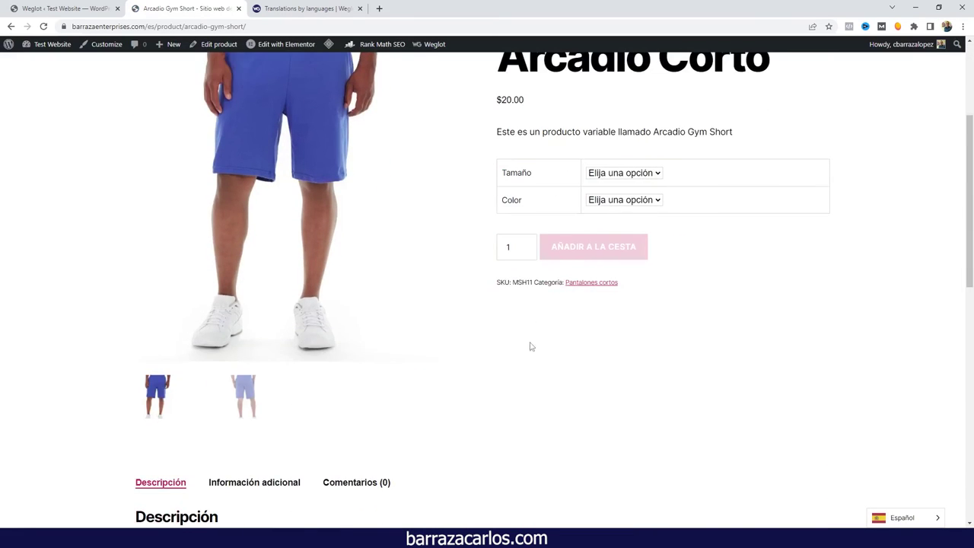
pyautogui.moveTo(218, 433); pyautogui.dragTo(126, 344)
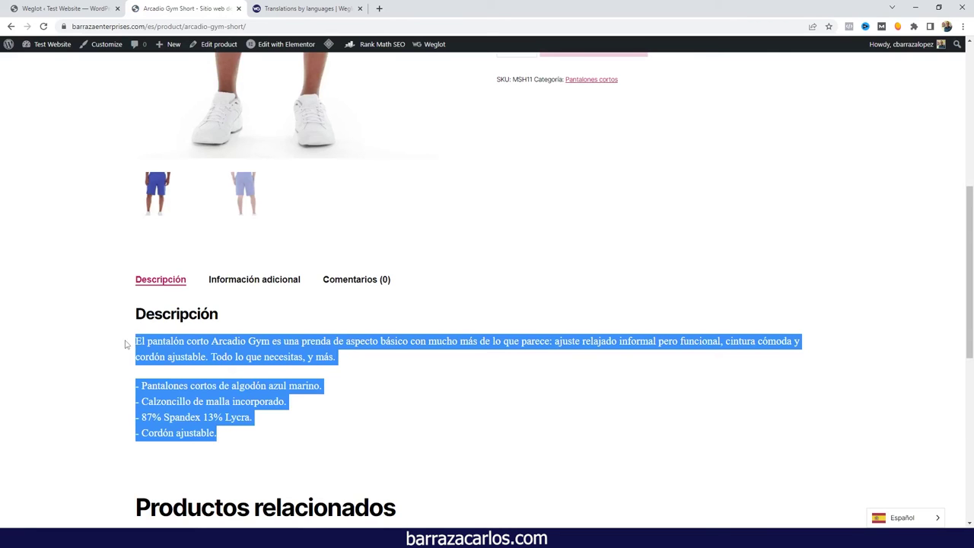
pyautogui.scroll(5, 203, 290)
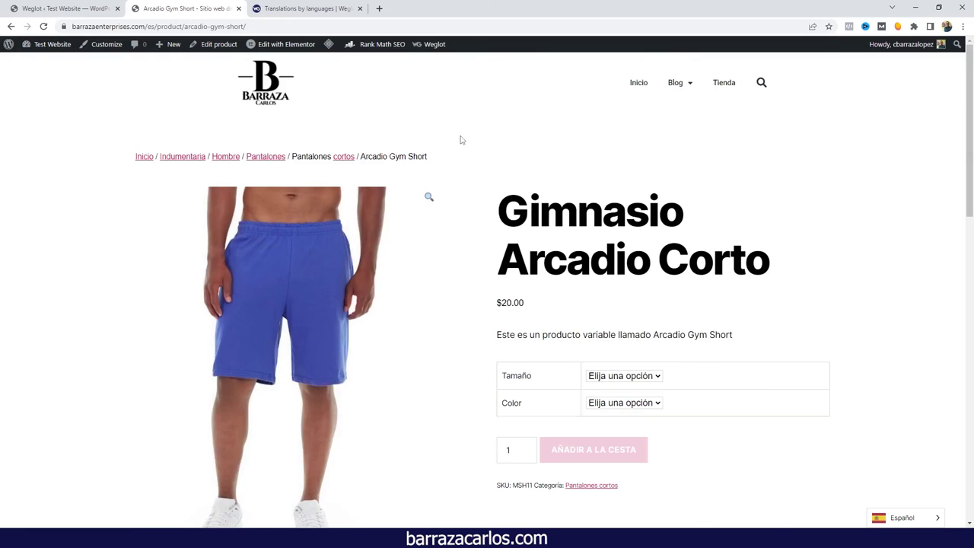
pyautogui.click(279, 100)
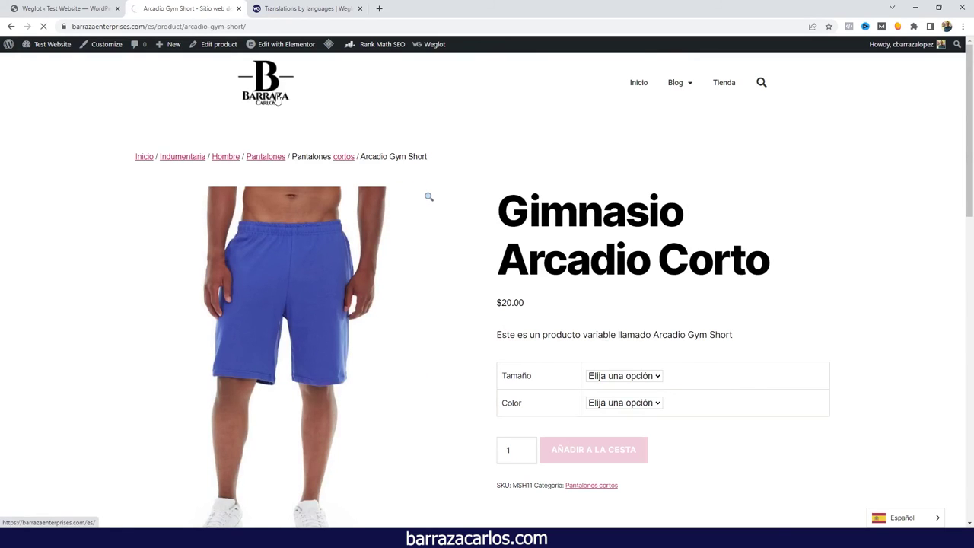